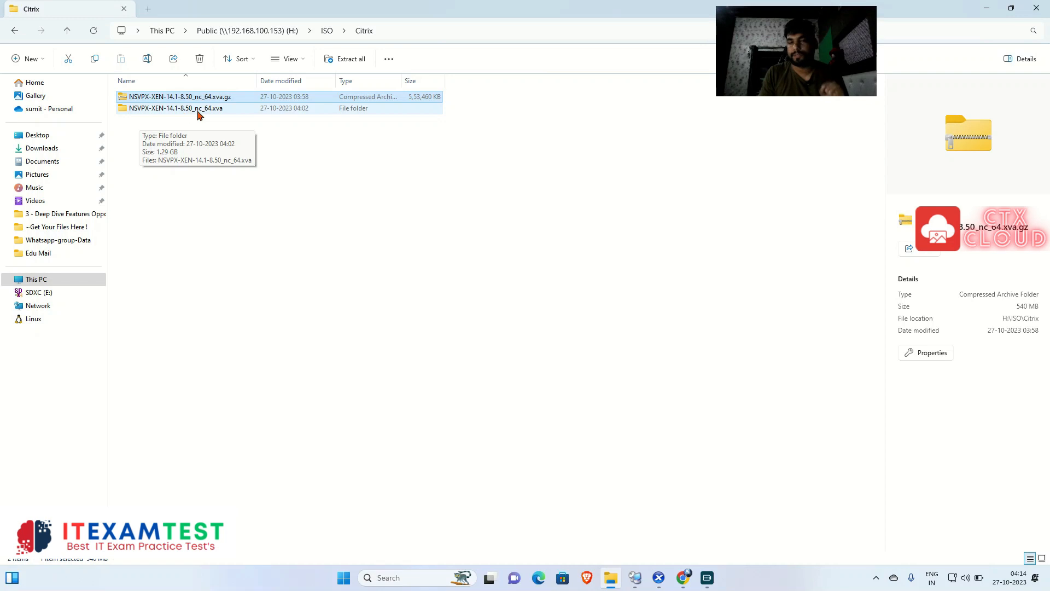
# Step: Switch to XenCenter and start an import on the XS1 server
pyautogui.click(660, 578)
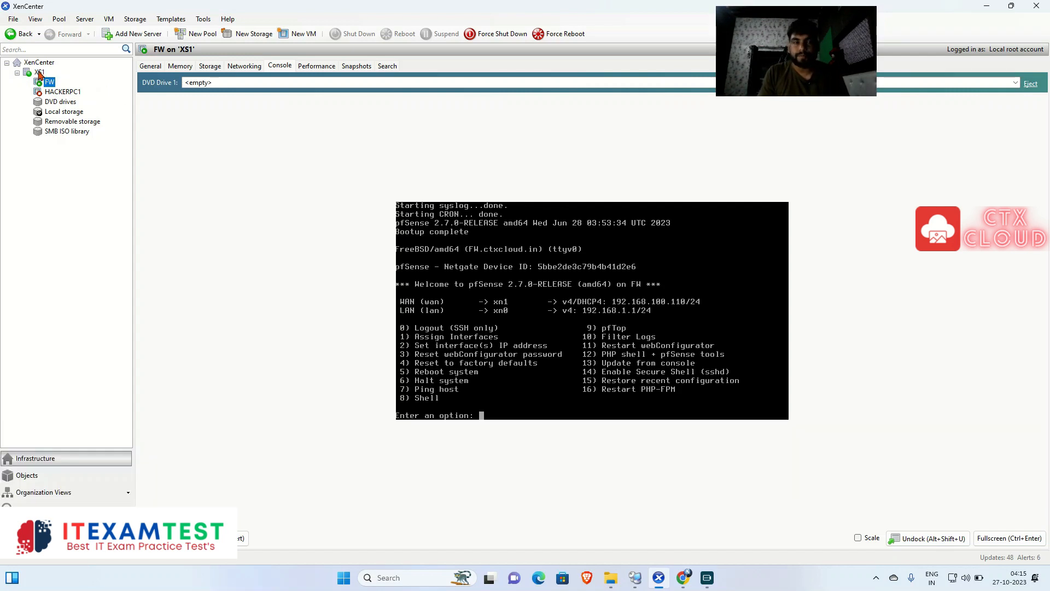
pyautogui.click(39, 73)
pyautogui.rightClick(40, 73)
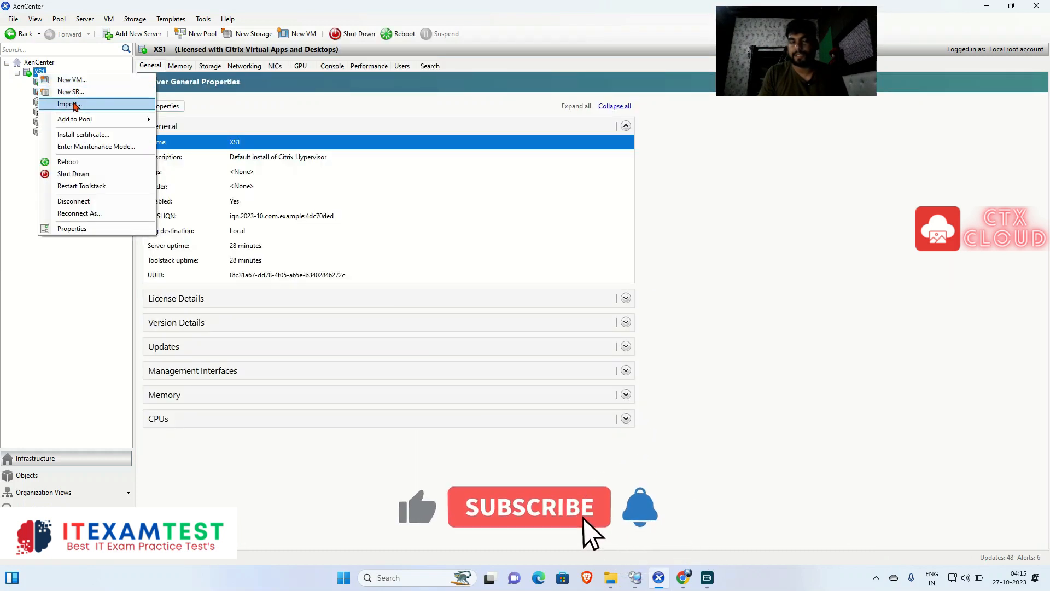
pyautogui.click(75, 104)
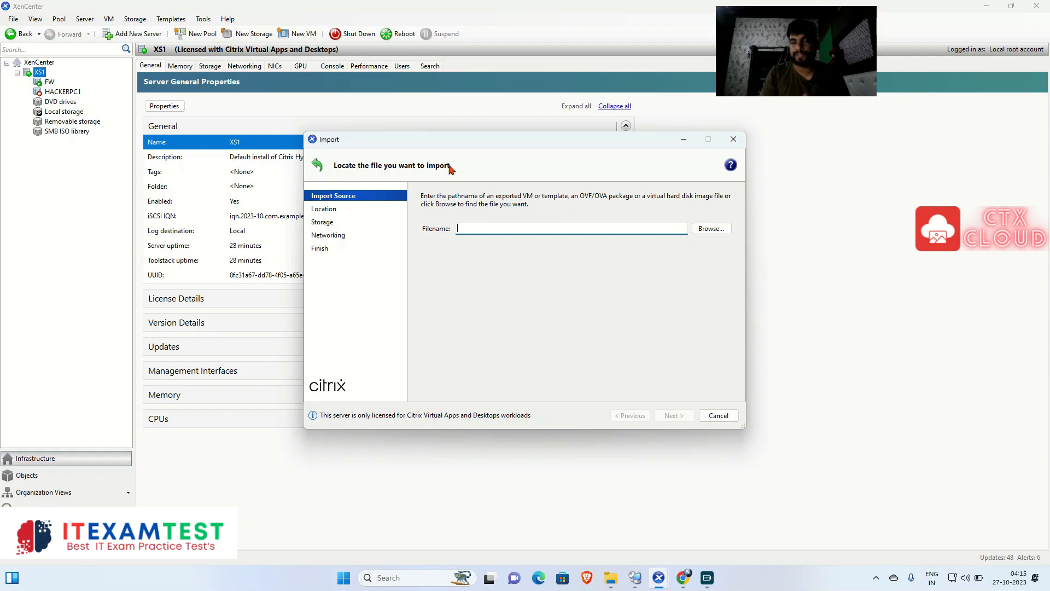
# Step: Choose NSVPX-XEN-14.1-8.50_nc_64.xva from its same-named folder in ISO\Citrix on the H: network drive as the import source
pyautogui.click(713, 232)
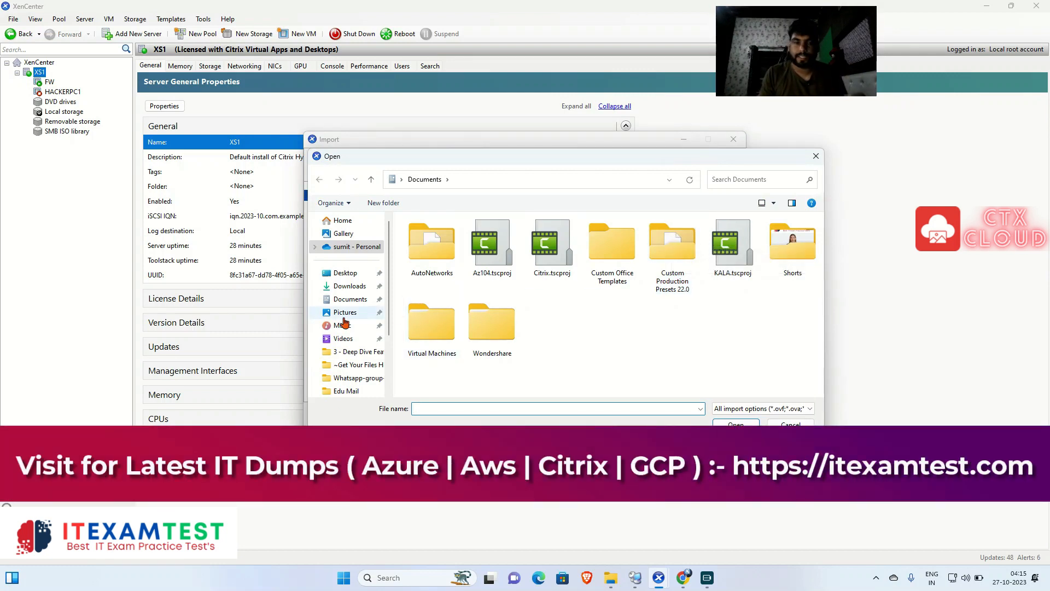
pyautogui.scroll(-2, 355, 323)
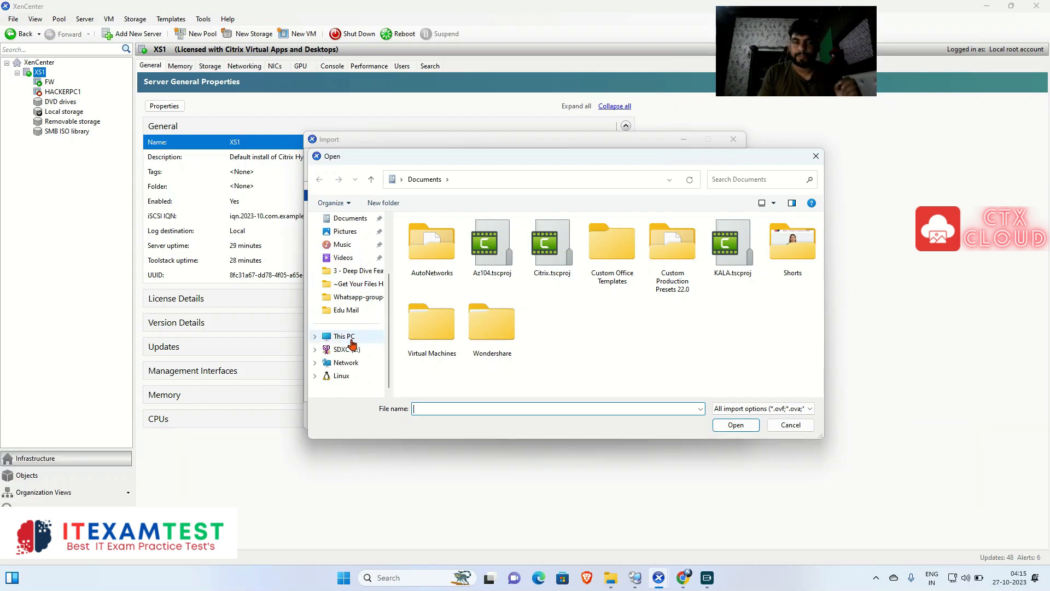
pyautogui.click(348, 339)
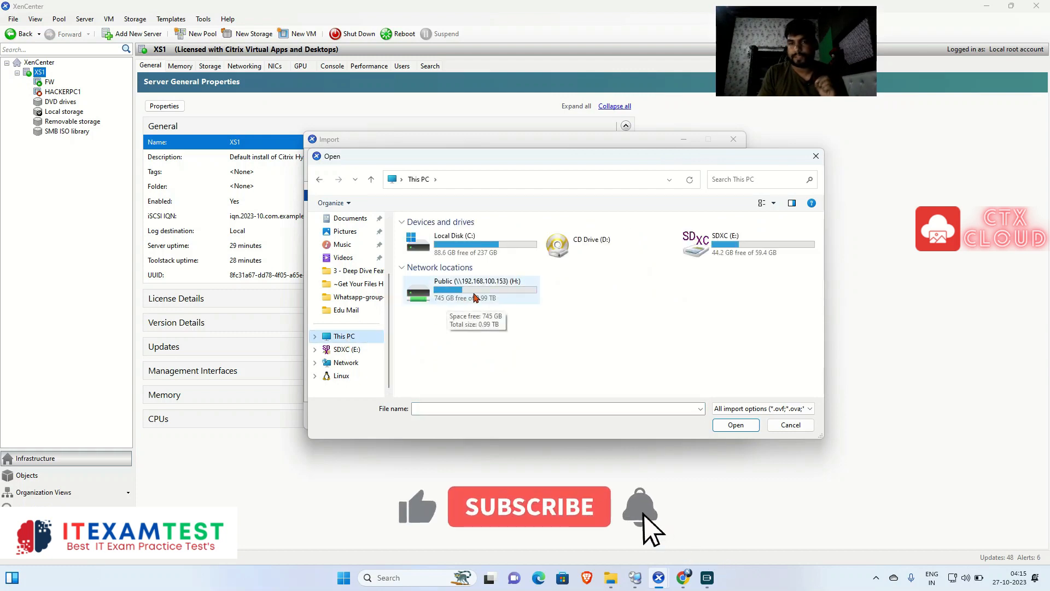
pyautogui.doubleClick(473, 297)
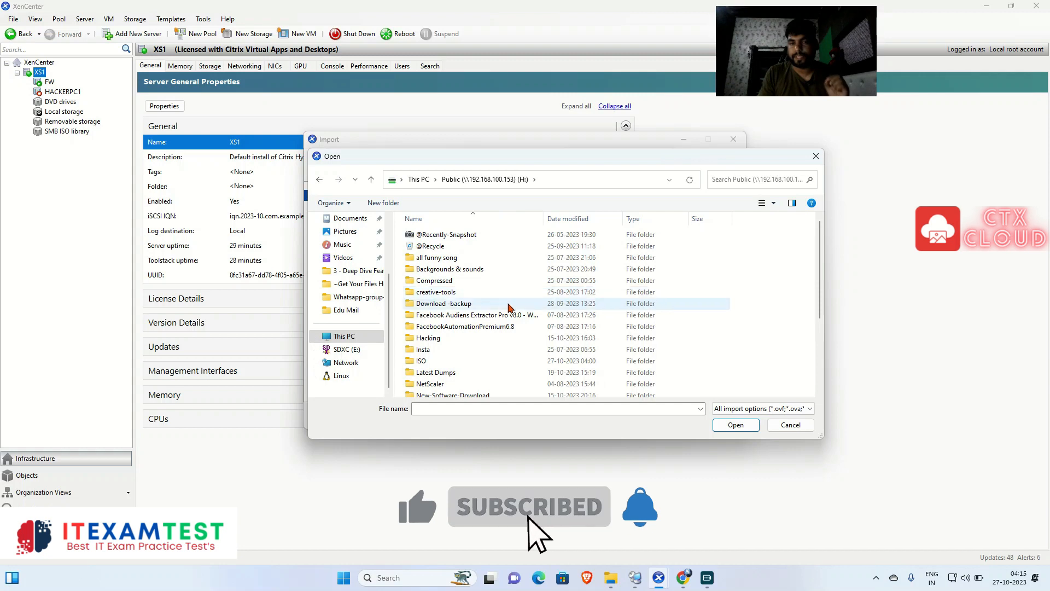
pyautogui.doubleClick(434, 300)
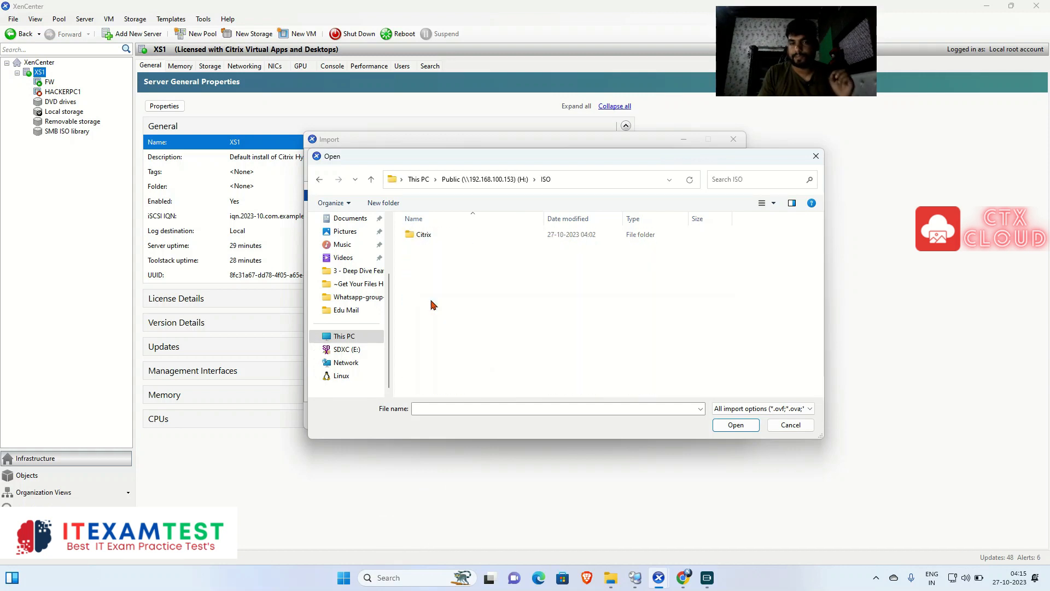
pyautogui.doubleClick(424, 235)
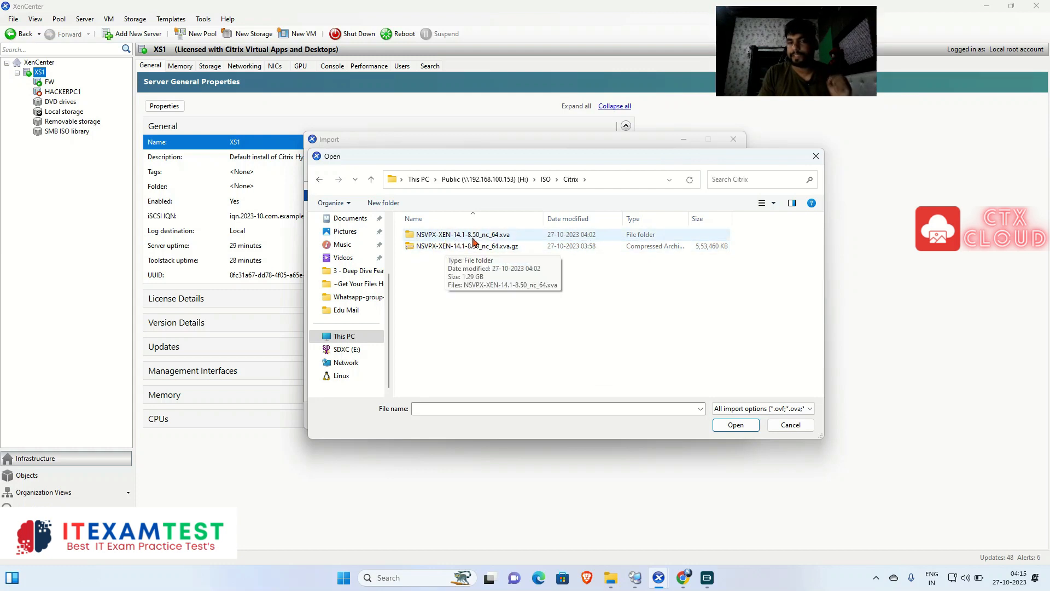
pyautogui.doubleClick(473, 240)
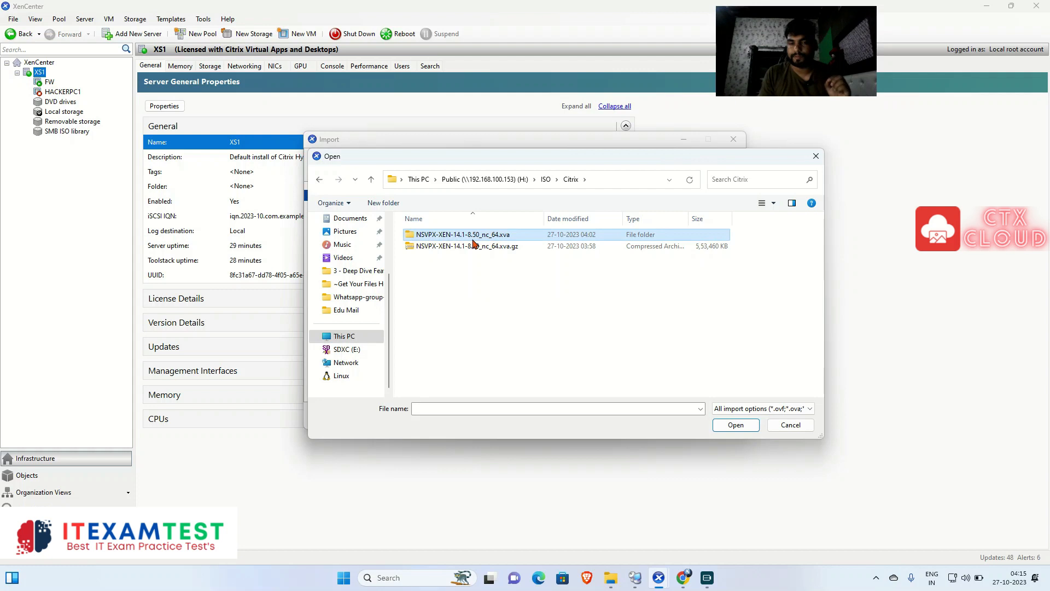
pyautogui.click(452, 238)
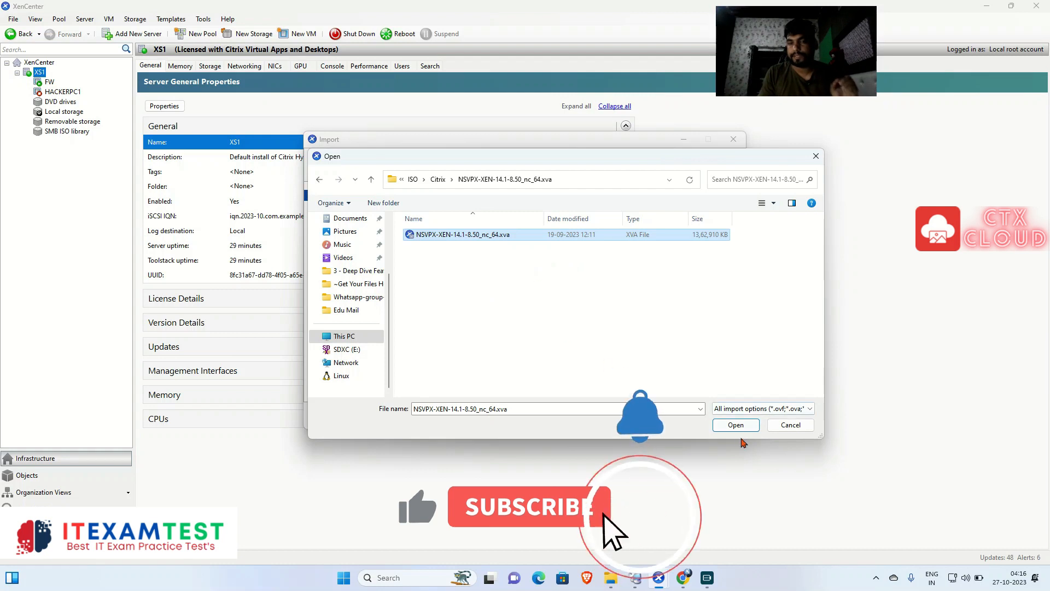
pyautogui.click(727, 428)
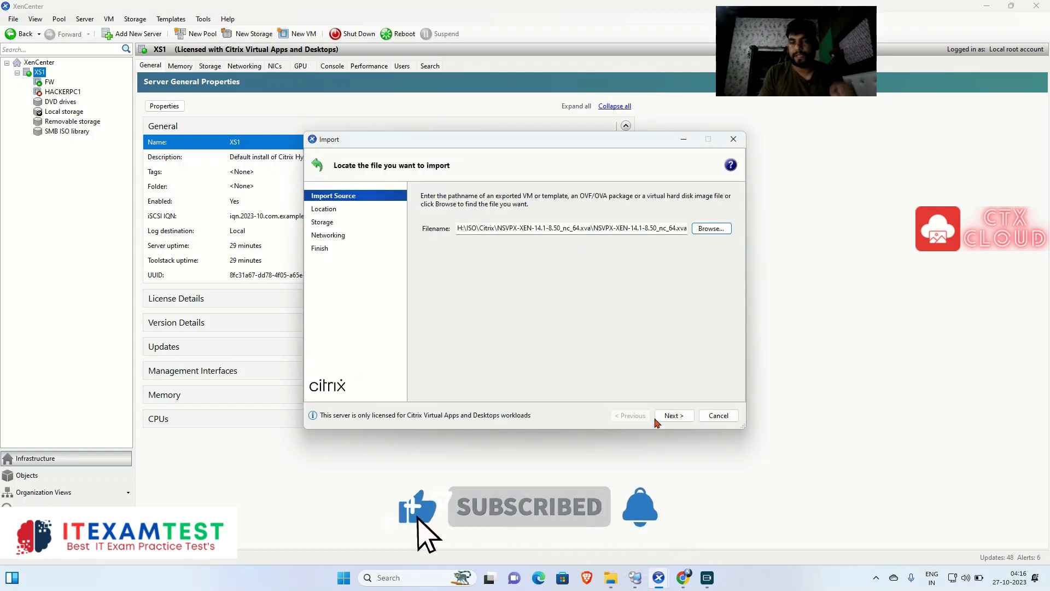
pyautogui.click(674, 417)
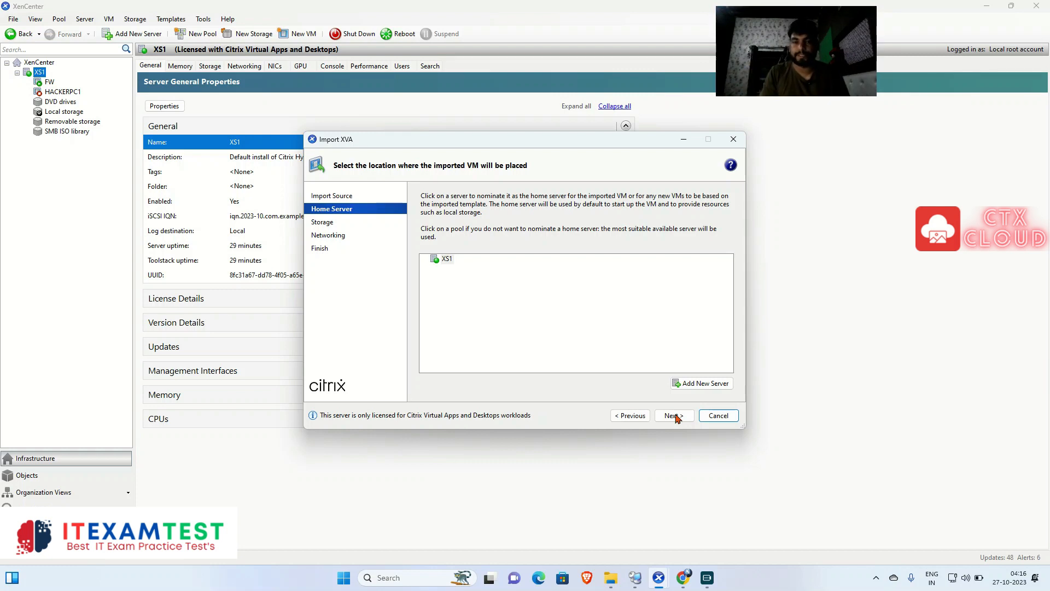
# Step: Import the VM with XS1 as home server and Local storage on XS1 as target, accepting Network 0 for interface 0
pyautogui.click(444, 260)
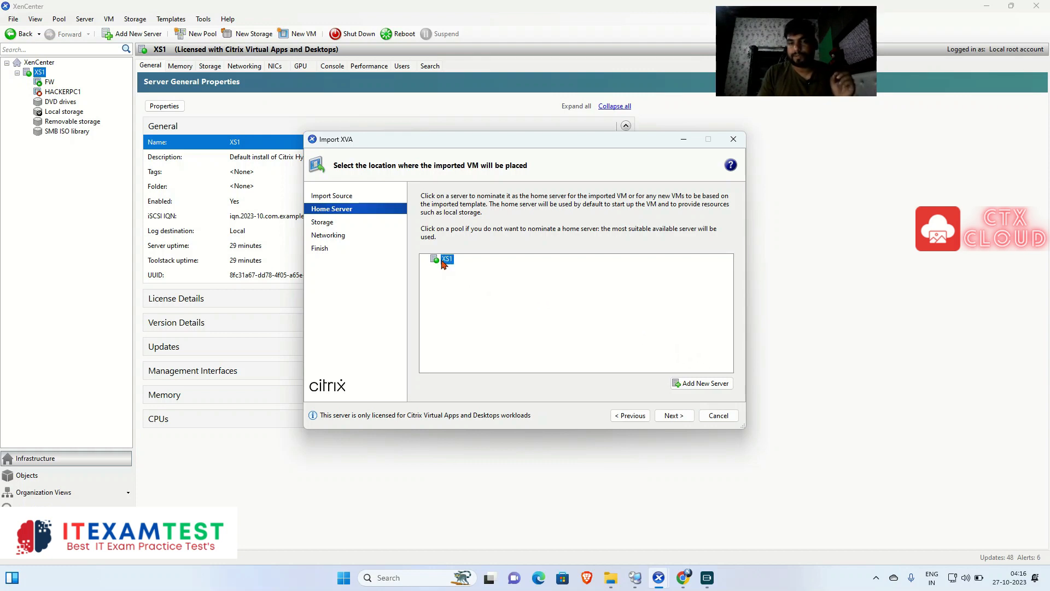
pyautogui.click(674, 417)
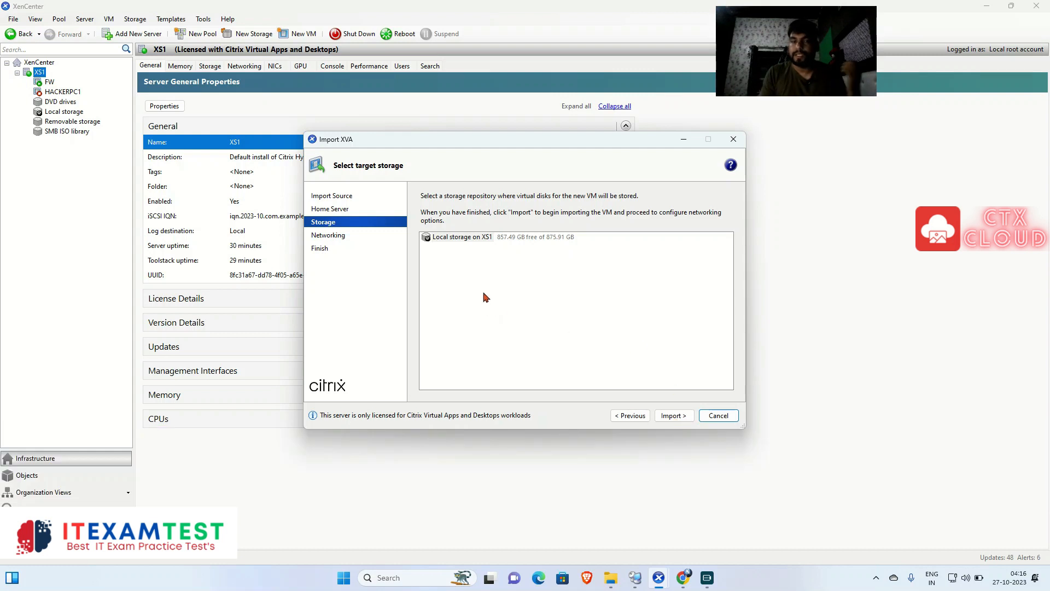
pyautogui.click(443, 241)
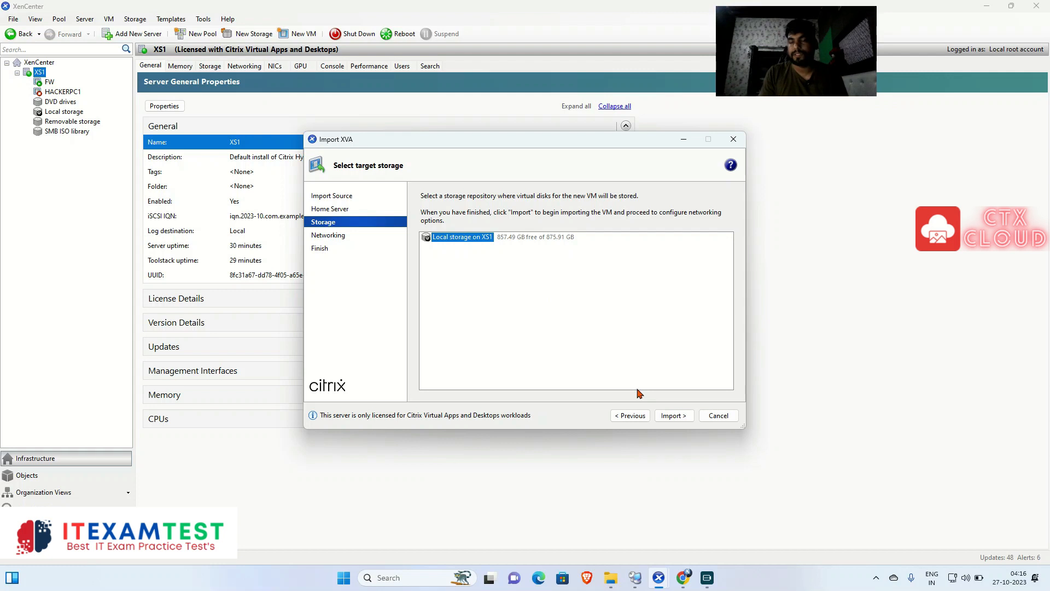
pyautogui.click(673, 416)
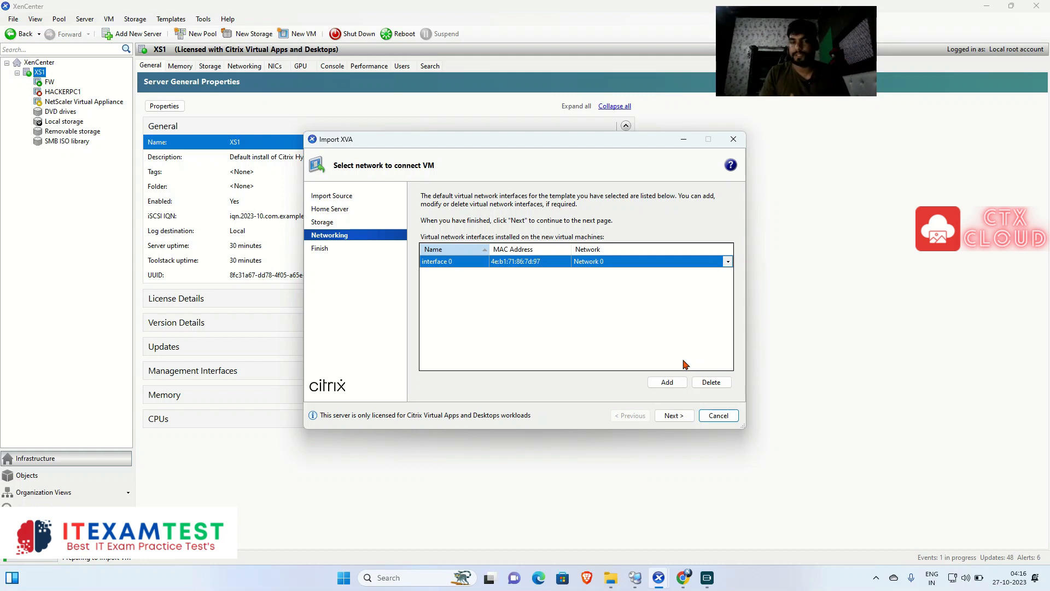
pyautogui.click(673, 415)
pyautogui.click(673, 417)
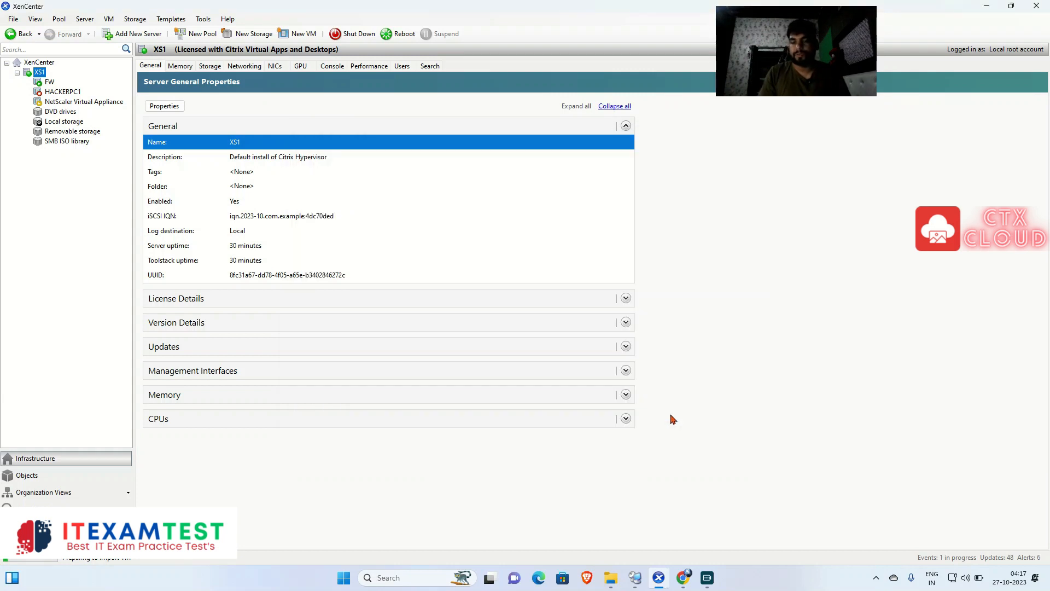
# Step: Open the console of the imported NetScaler Virtual Appliance
pyautogui.click(707, 578)
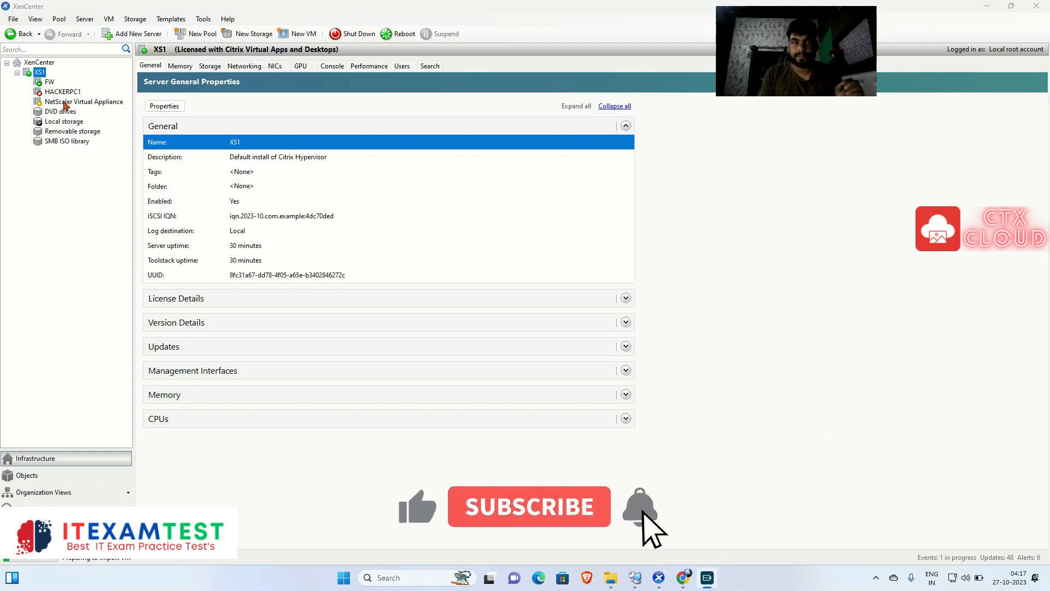
pyautogui.click(64, 103)
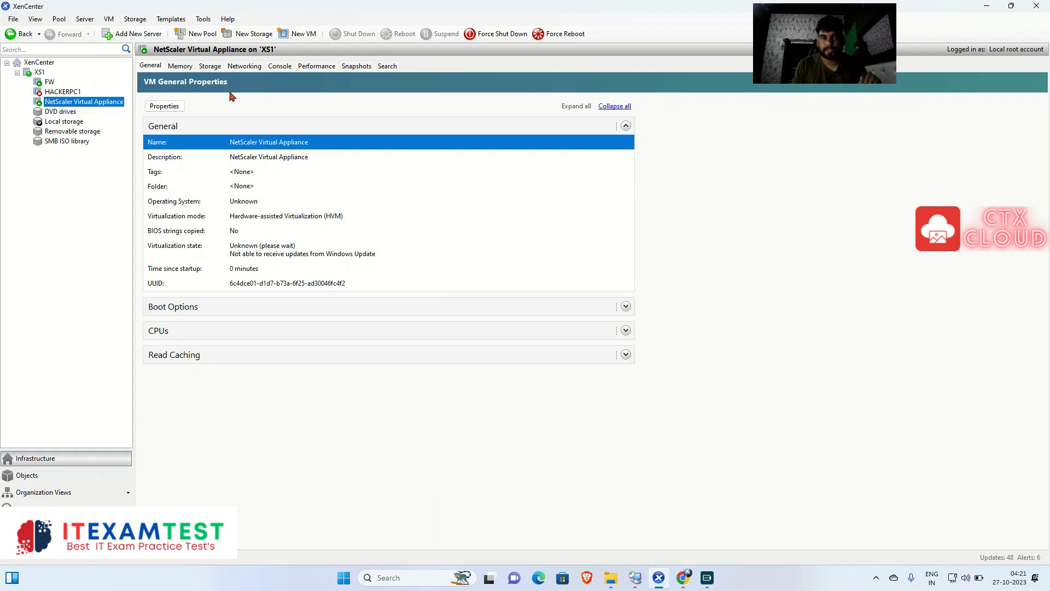
pyautogui.click(290, 69)
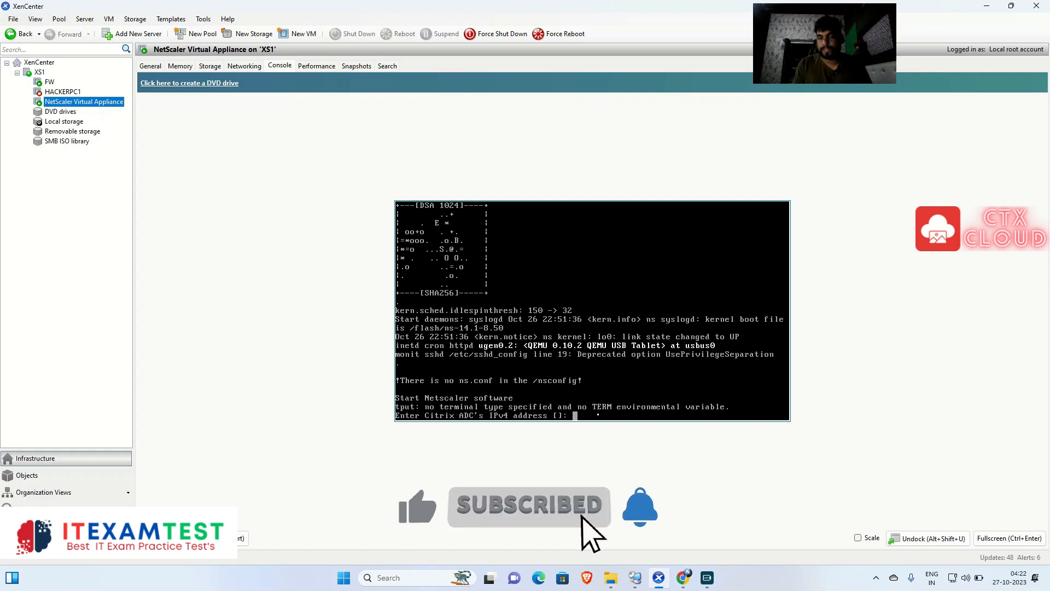
# Step: Configure the appliance with IPv4 address 192.168.1.100, netmask 255.255.255.0 and gateway 192.168.1.1, and save the initial network configuration
pyautogui.write('192.168.1.100')
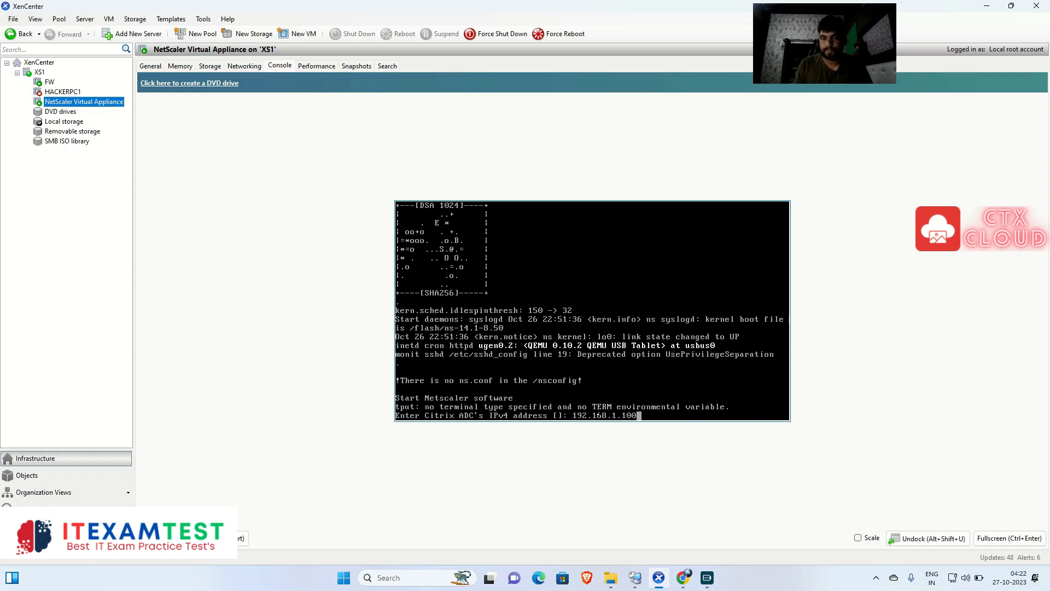
pyautogui.press('Return')
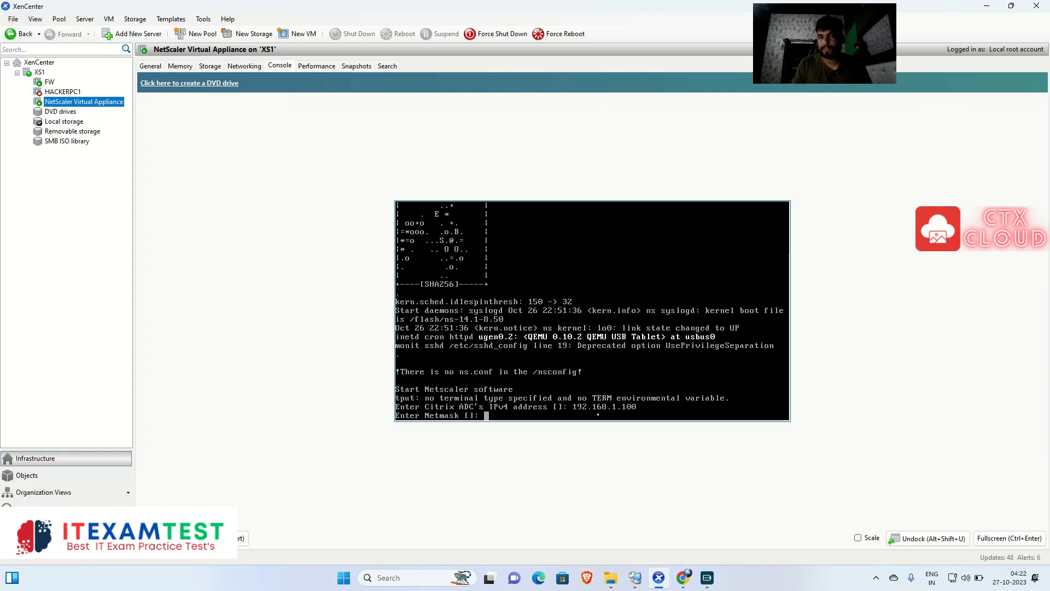
pyautogui.write('255.255.255.0')
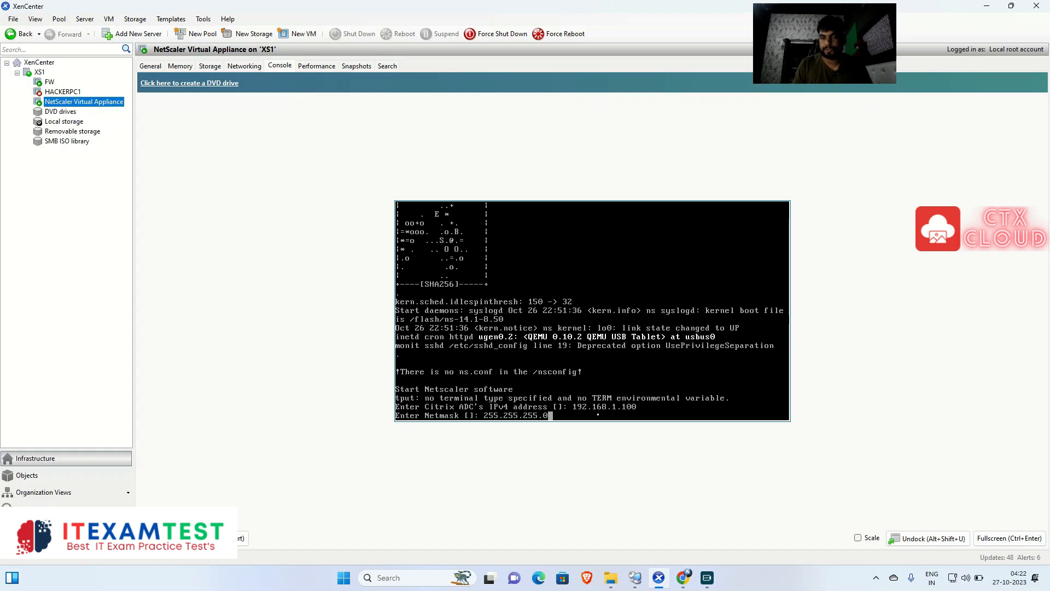
pyautogui.press('Return')
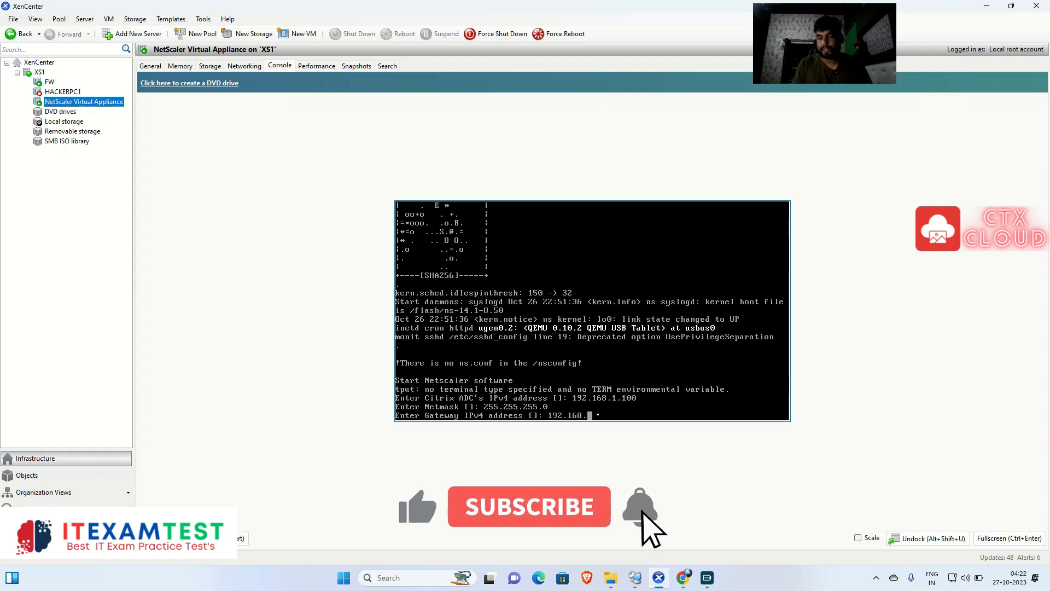
pyautogui.write('1.1')
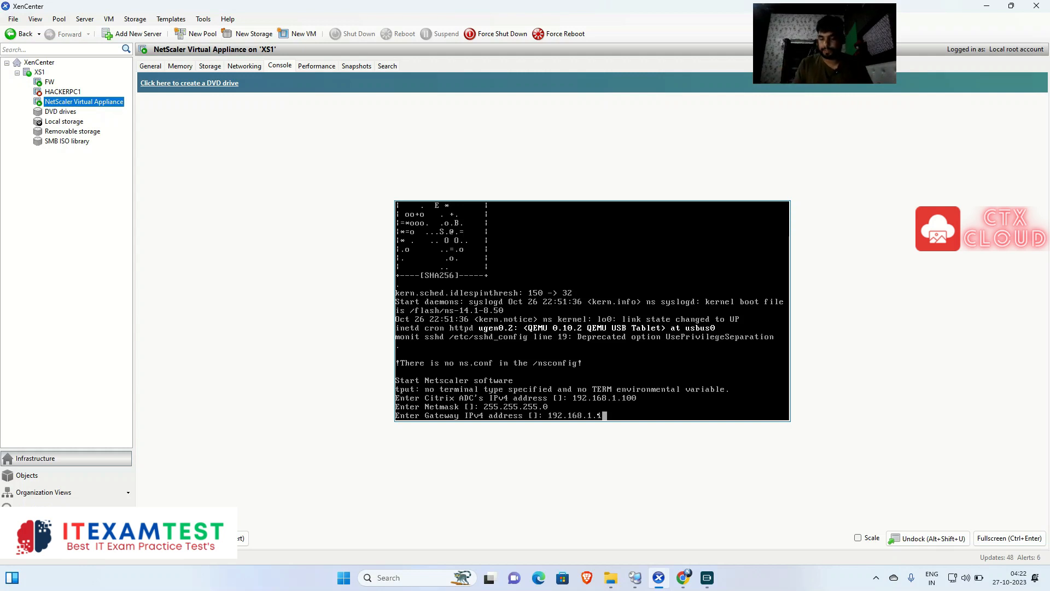
pyautogui.press('Return')
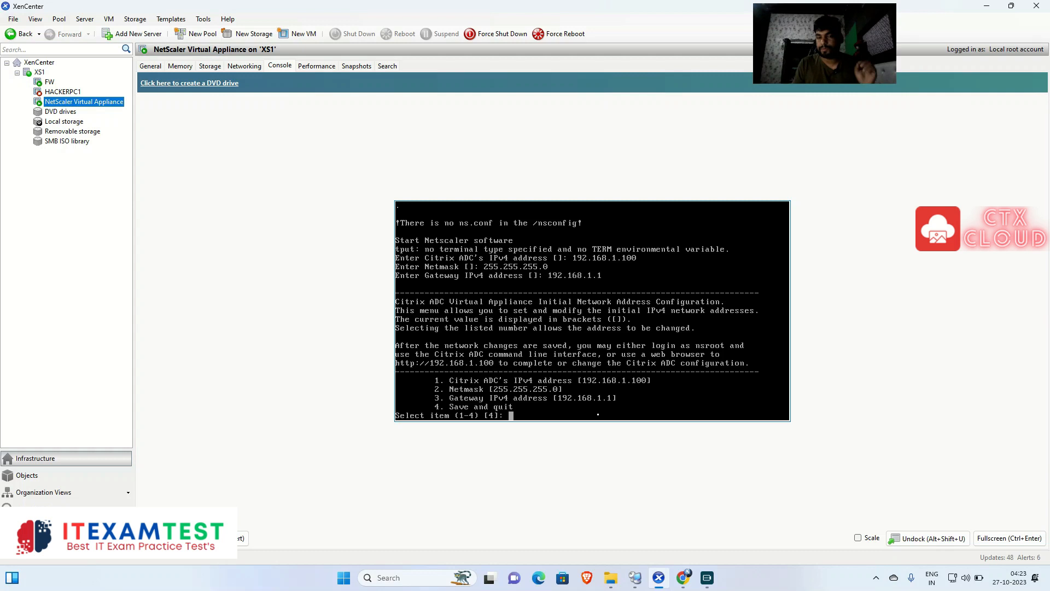
pyautogui.write('4')
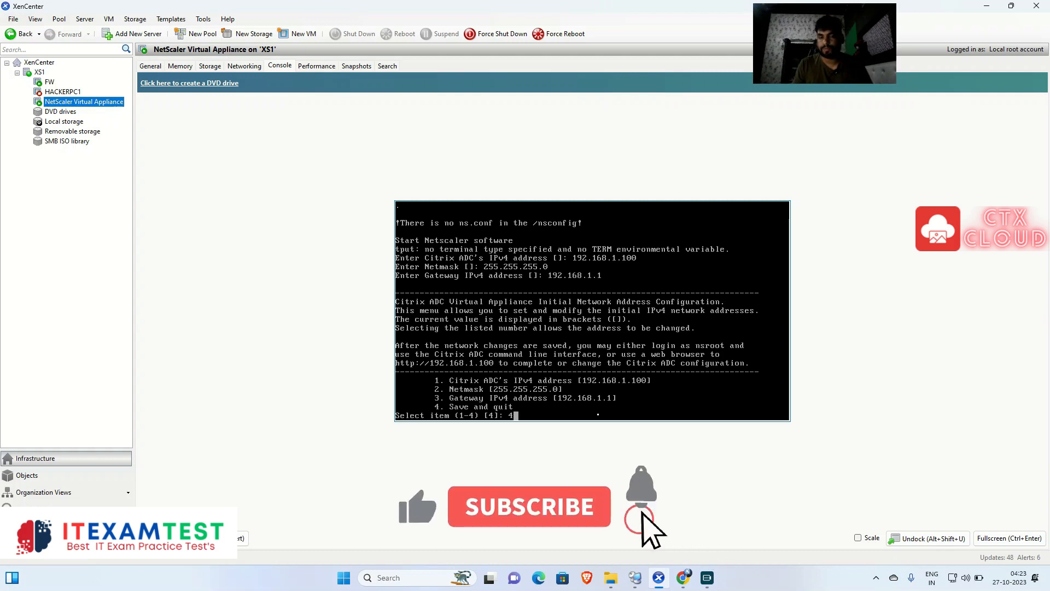
pyautogui.press('Return')
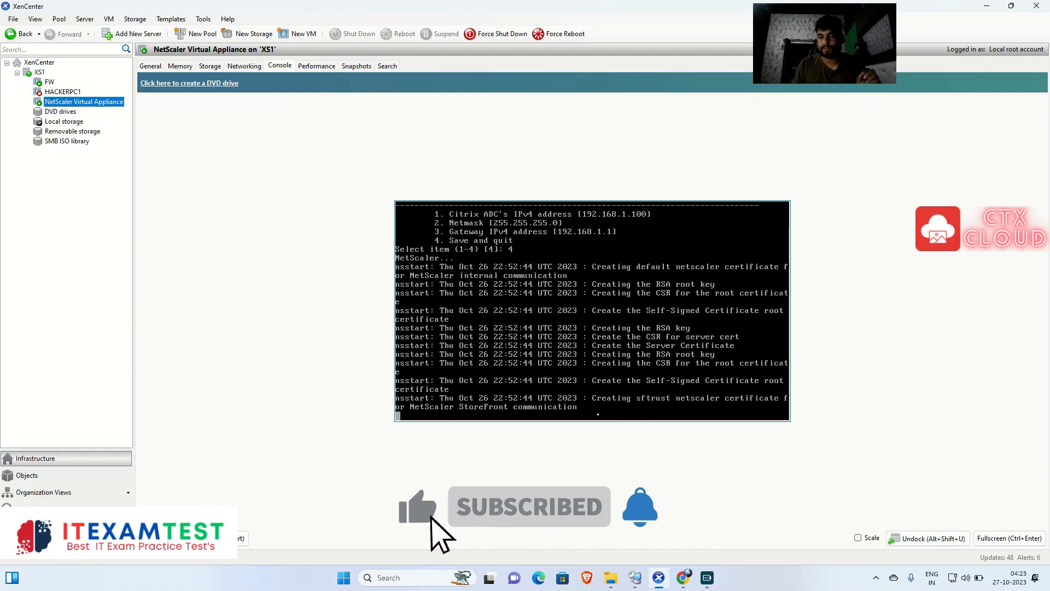